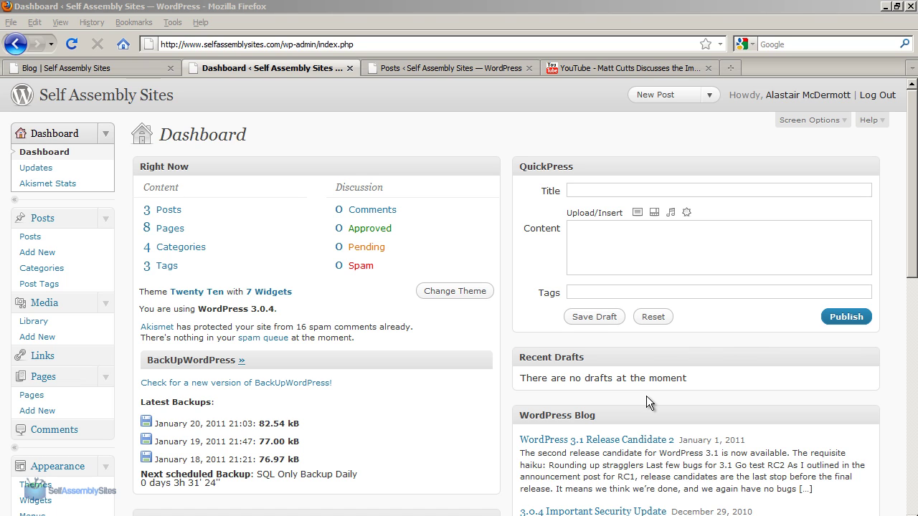
Create a new post titled "Matt Cutts talking about Alt Tags".
click(573, 69)
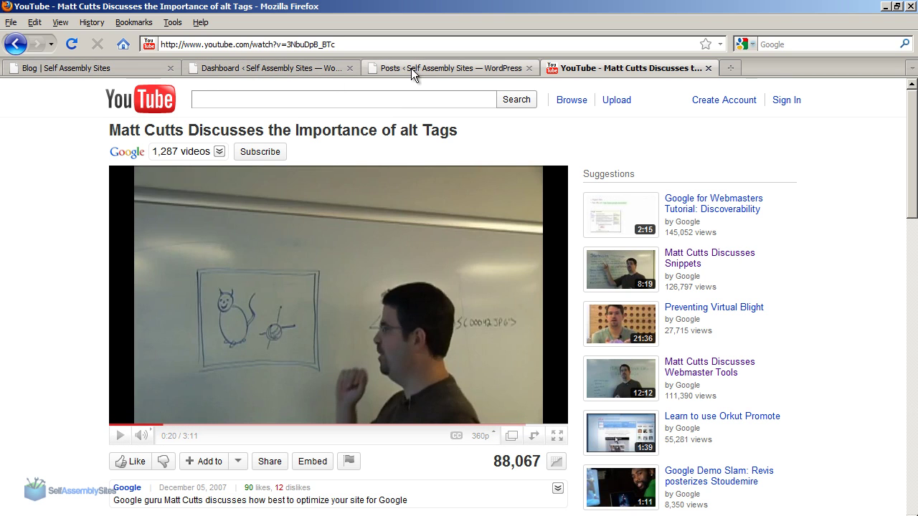
click(255, 68)
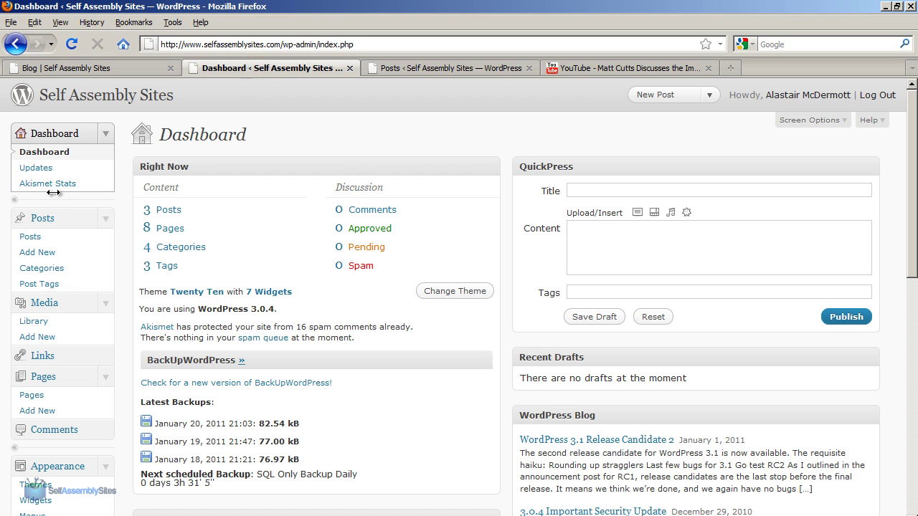
click(41, 255)
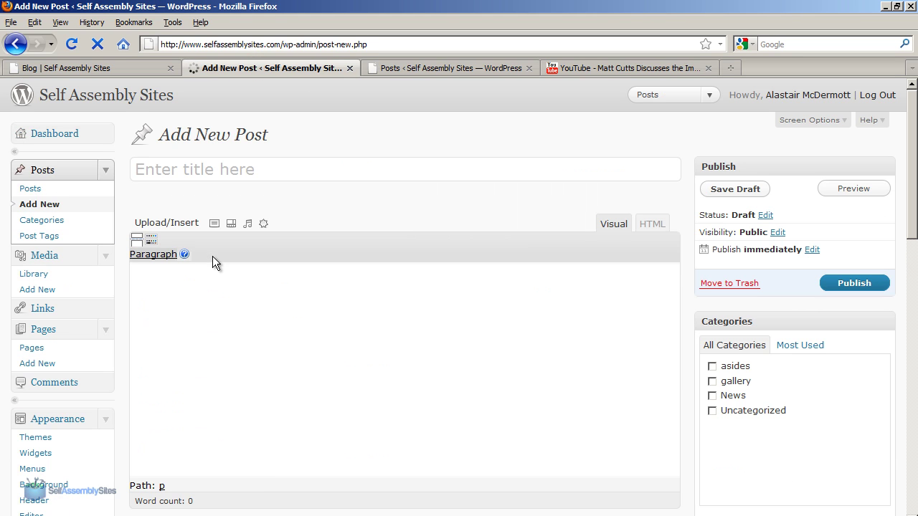
text(Matt Cutts talking about Alt Tags)
Write "Here's a video from Google's Matt Cutts - in it he discusses the importance of the alt tag." in the body and bold "alt tag".
click(236, 292)
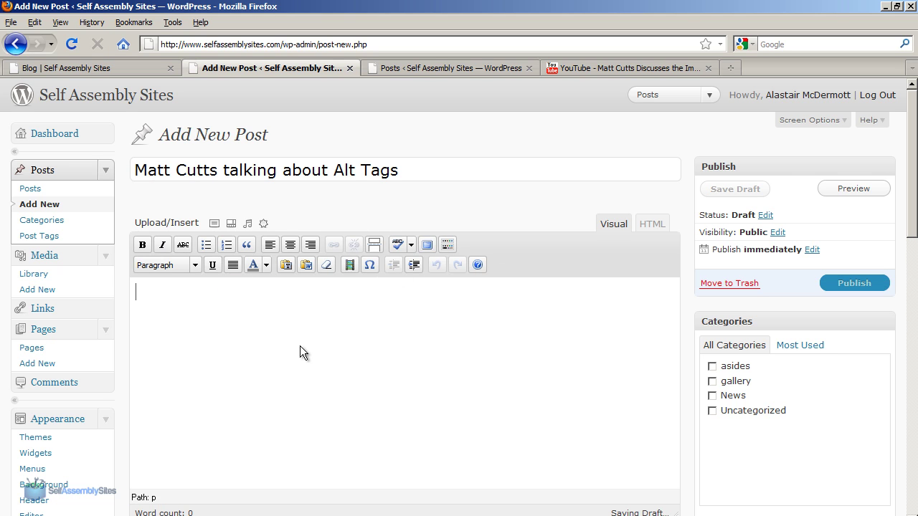
text(He)
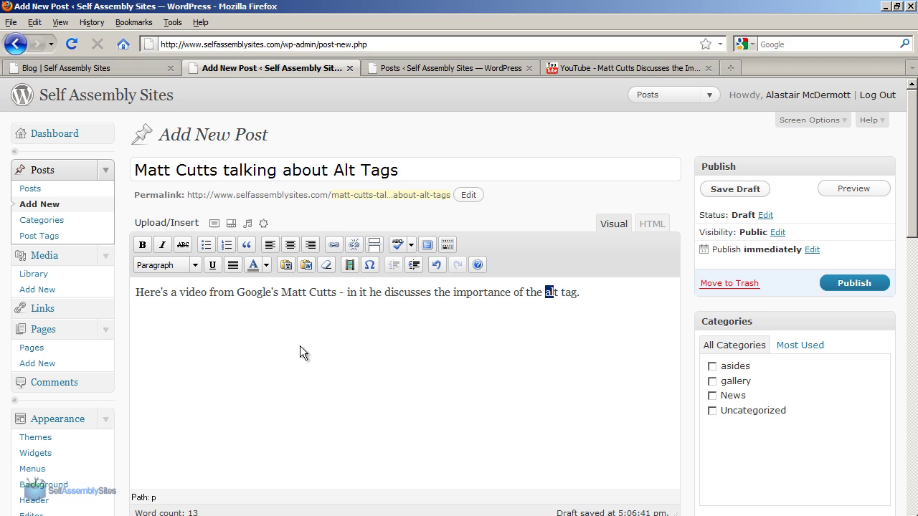
key(shift+Right)
key(shift+Right)
key(shift+Right)
key(shift+Right)
key(shift+Right)
key(shift+Right)
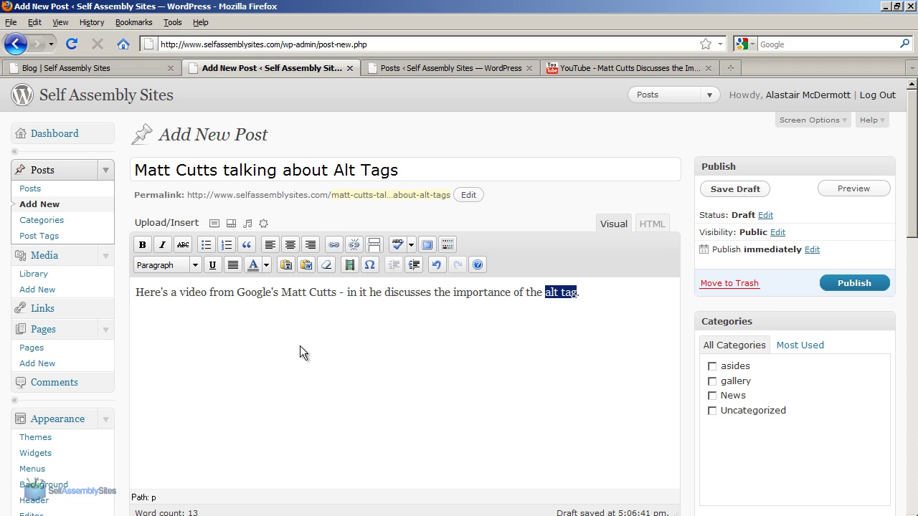
click(142, 245)
Add a new paragraph below the opening sentence reading "Link to the video.".
click(481, 414)
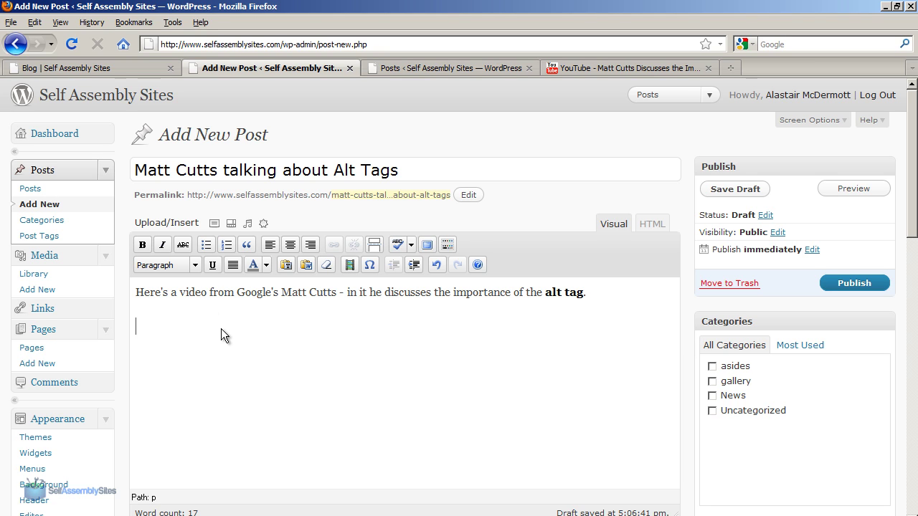
text(Link to the video.)
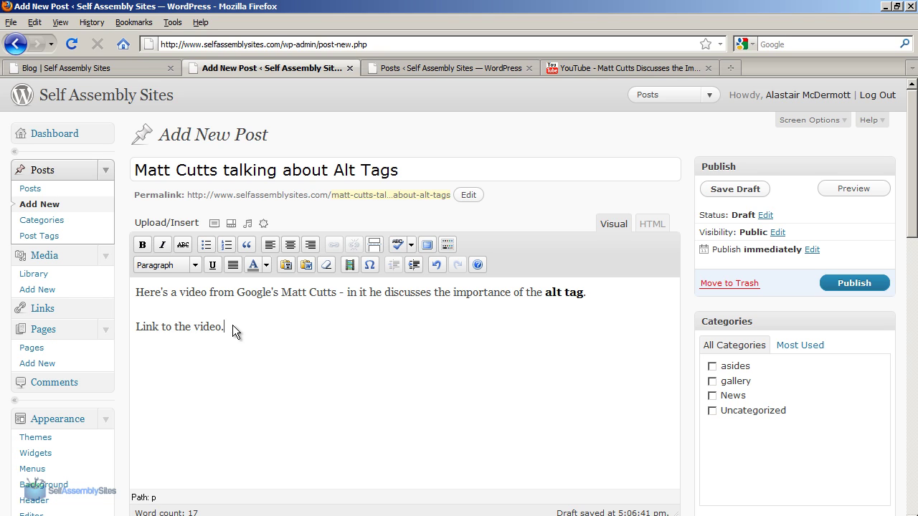
drag(233, 326, 124, 326)
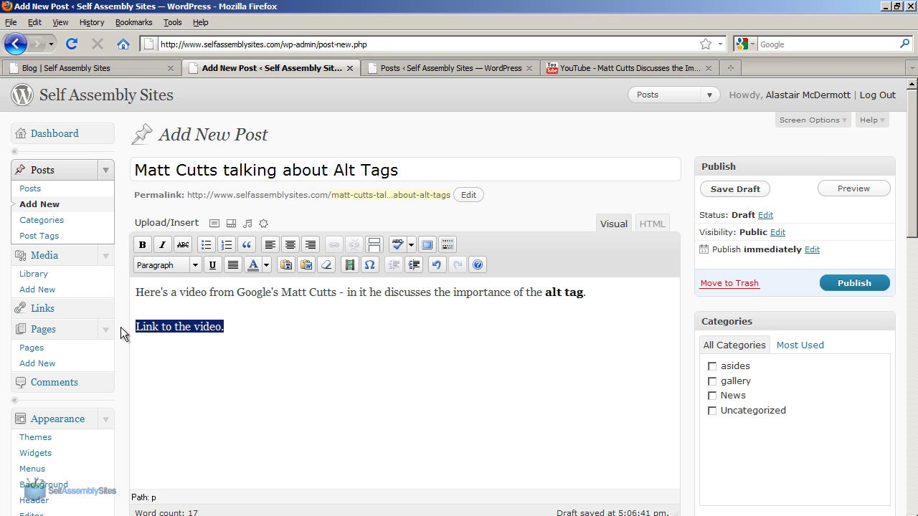
click(416, 344)
Copy the web address of the Matt Cutts alt tags video from its YouTube page.
click(602, 72)
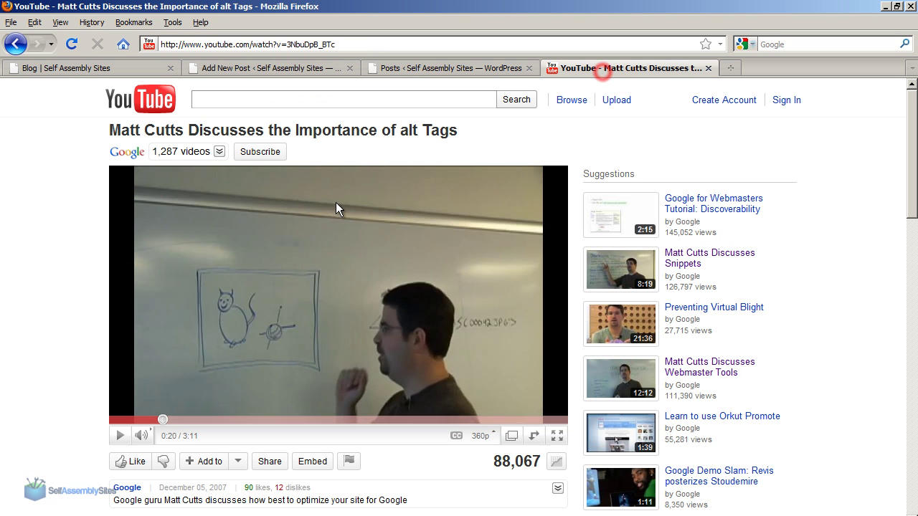
click(358, 44)
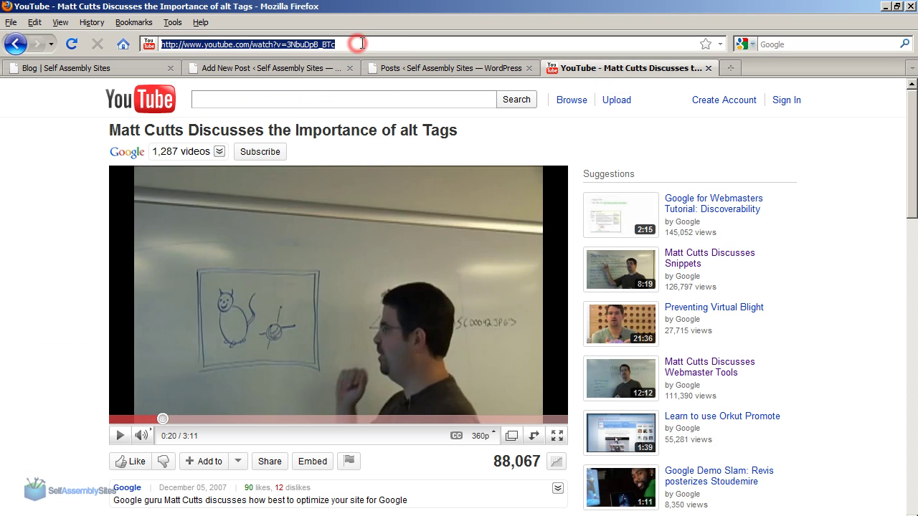
right_click(269, 47)
click(306, 87)
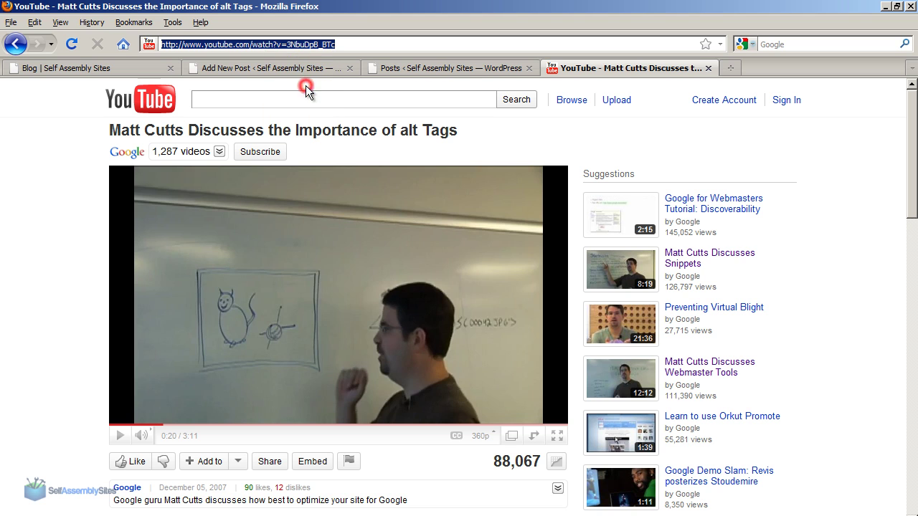
Turn the words "Link to the video" in the post into a hyperlink to the copied YouTube address.
click(309, 70)
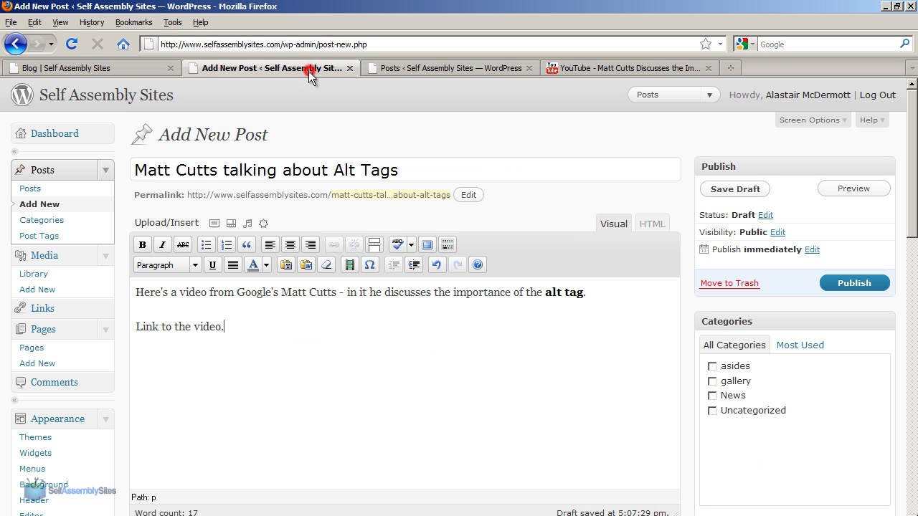
drag(222, 327, 136, 326)
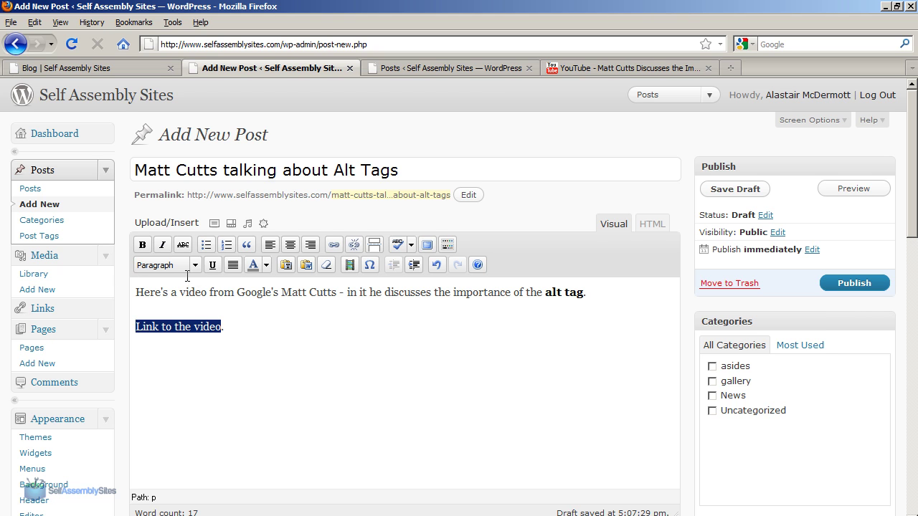
click(332, 246)
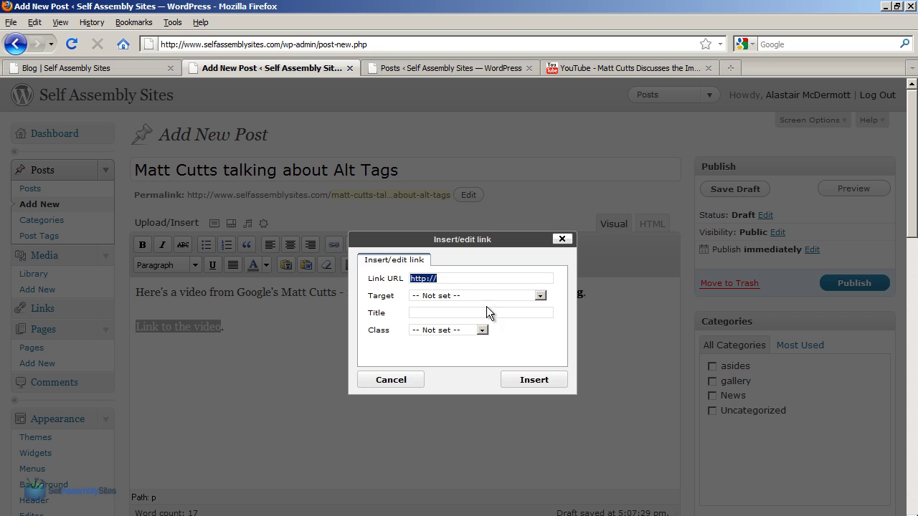
key(ctrl+v)
drag(436, 280, 410, 279)
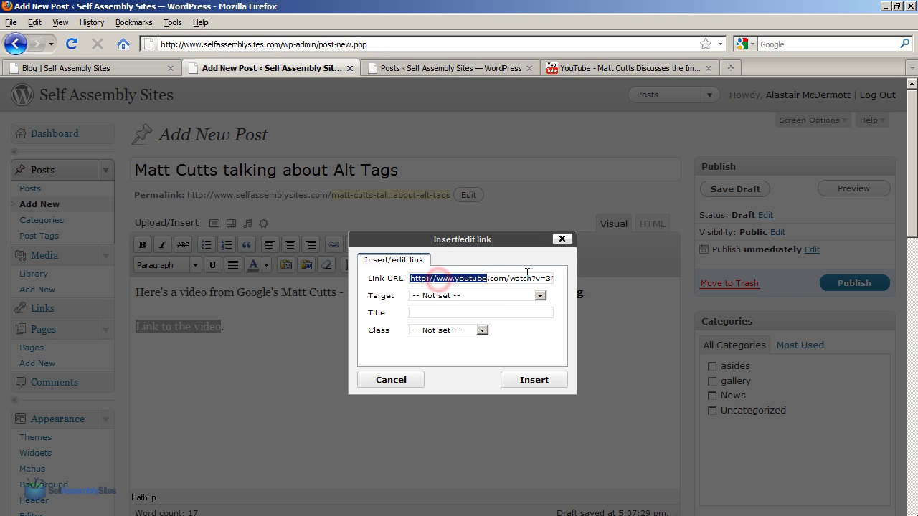
click(536, 383)
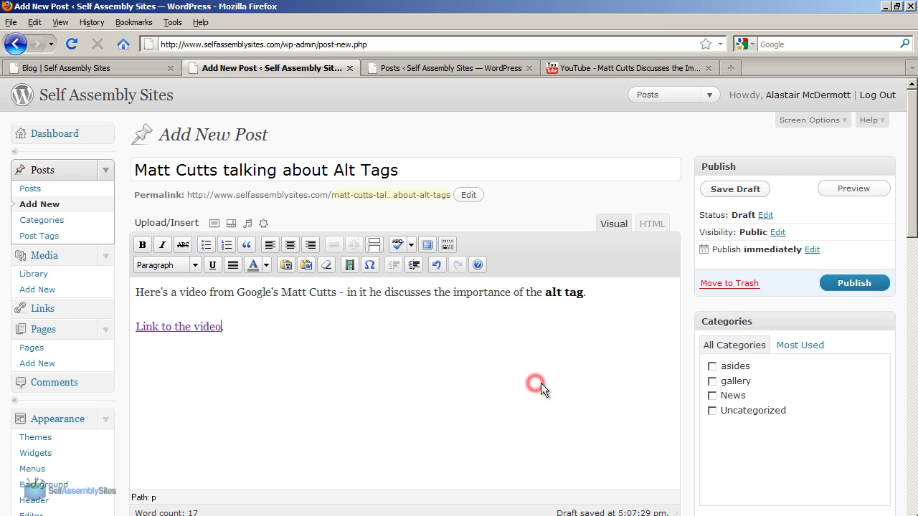
Publish the post and test its video link on the reloaded blog page.
click(837, 283)
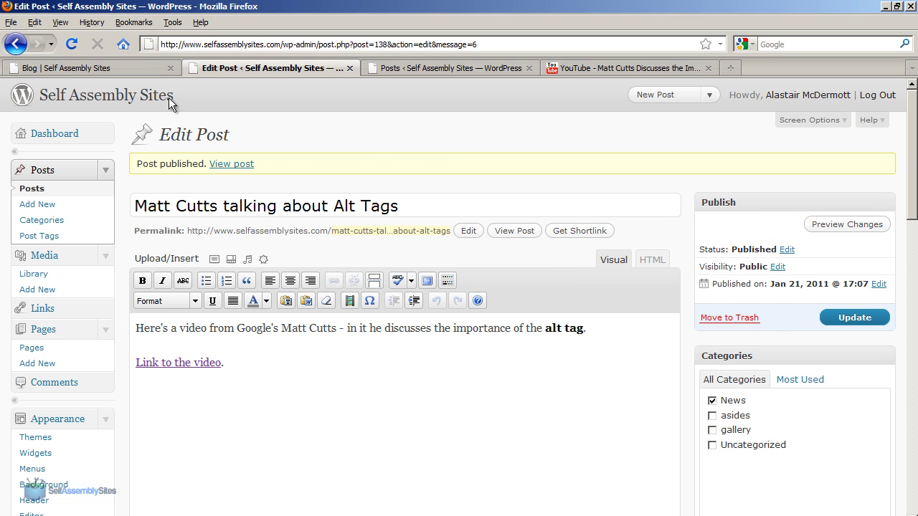
click(75, 70)
click(71, 43)
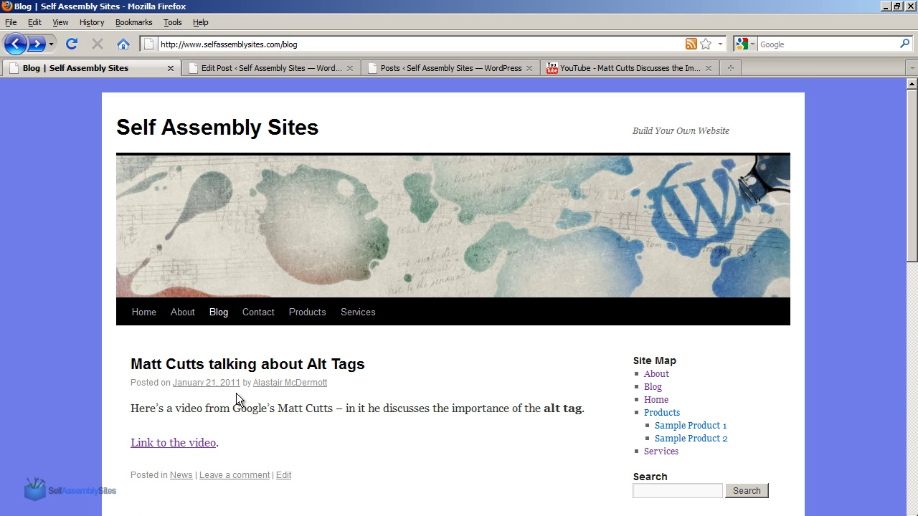
scroll(255, 337, down, 2)
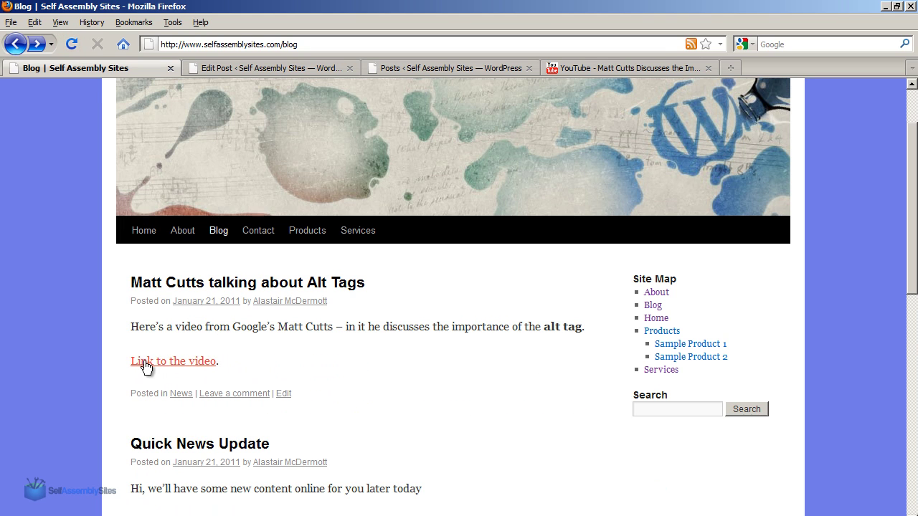
click(182, 365)
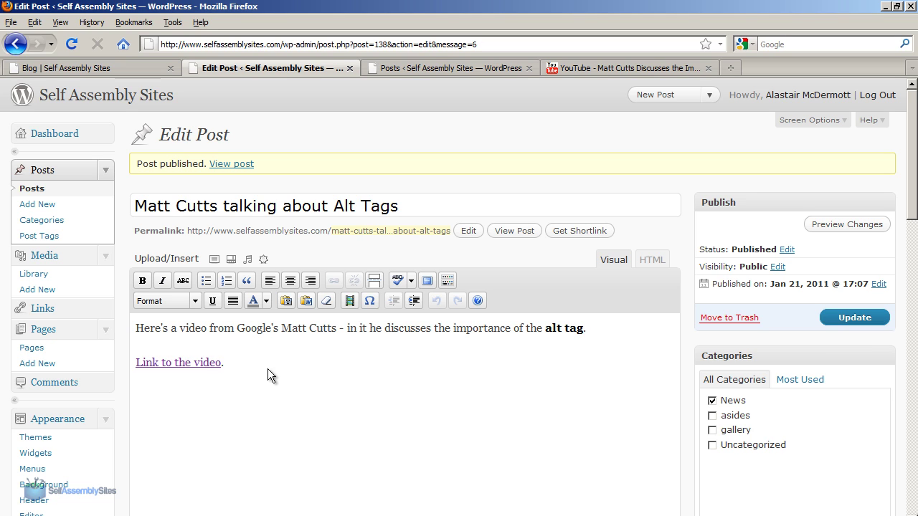
Delete the hyperlinked "Link to the video." line from the post's body.
drag(239, 360, 130, 364)
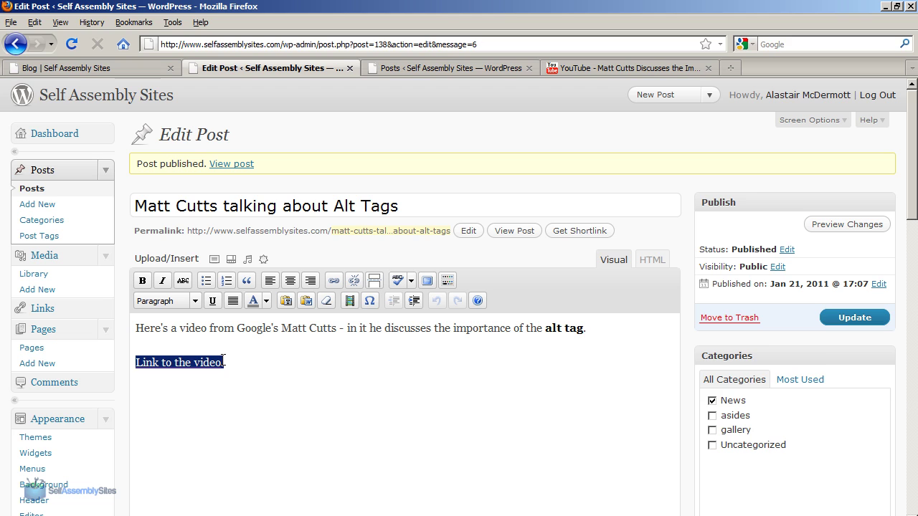
key(BackSpace)
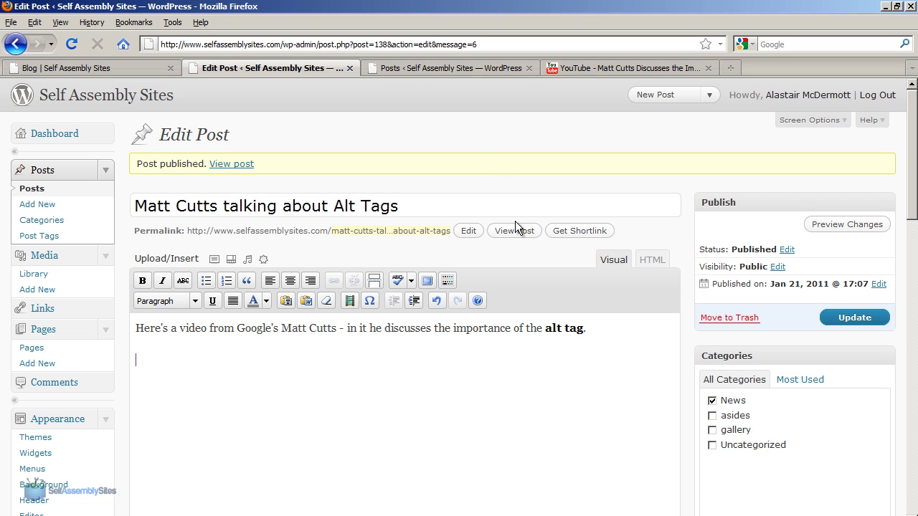
Show the embed code of the YouTube video and copy the whole iframe code.
click(584, 71)
drag(911, 115, 912, 142)
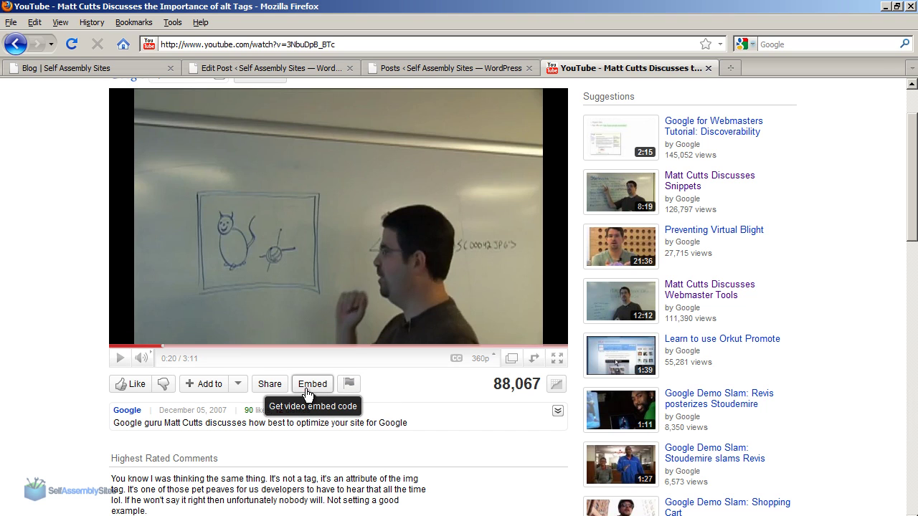
click(306, 392)
drag(910, 200, 913, 253)
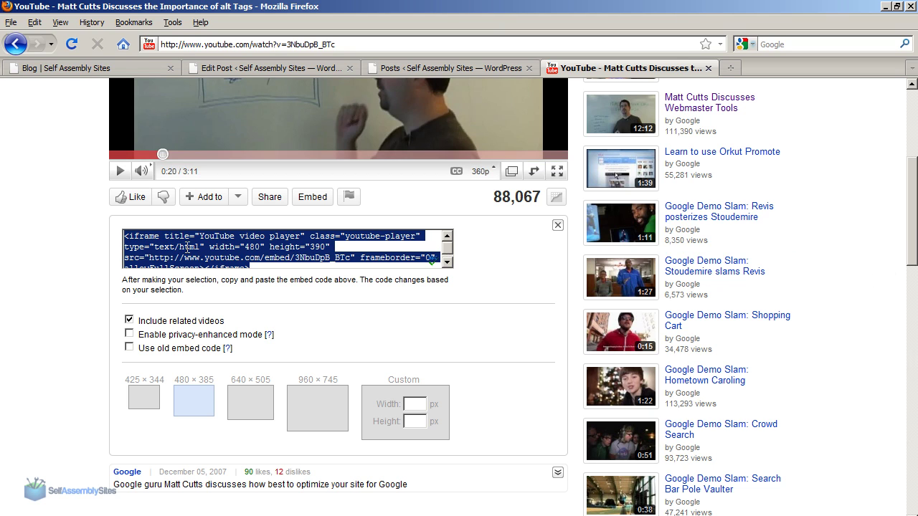
click(446, 262)
click(448, 247)
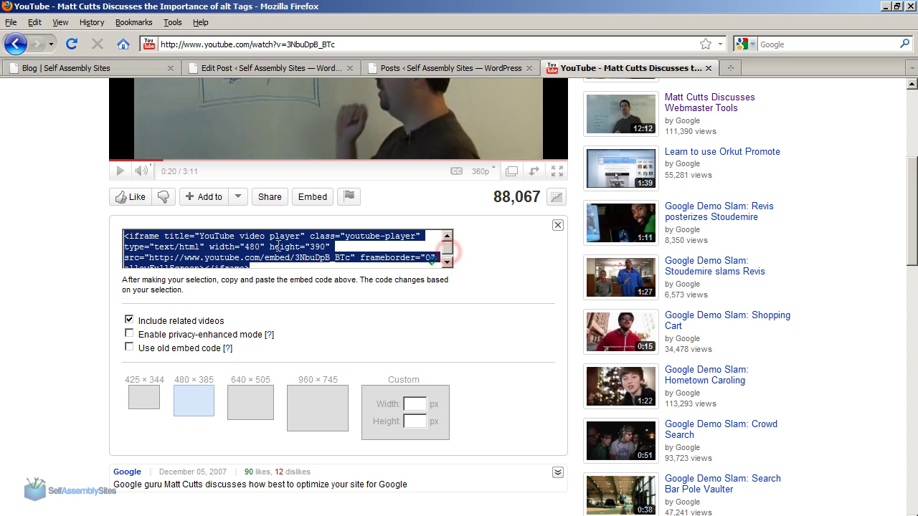
right_click(207, 248)
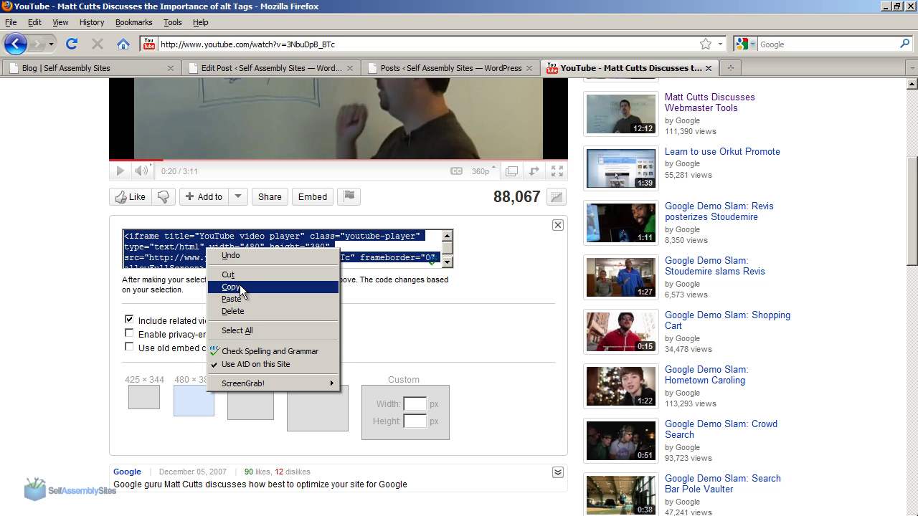
click(239, 287)
Paste the copied iframe code below the opening sentence in the post's visual editor.
click(278, 72)
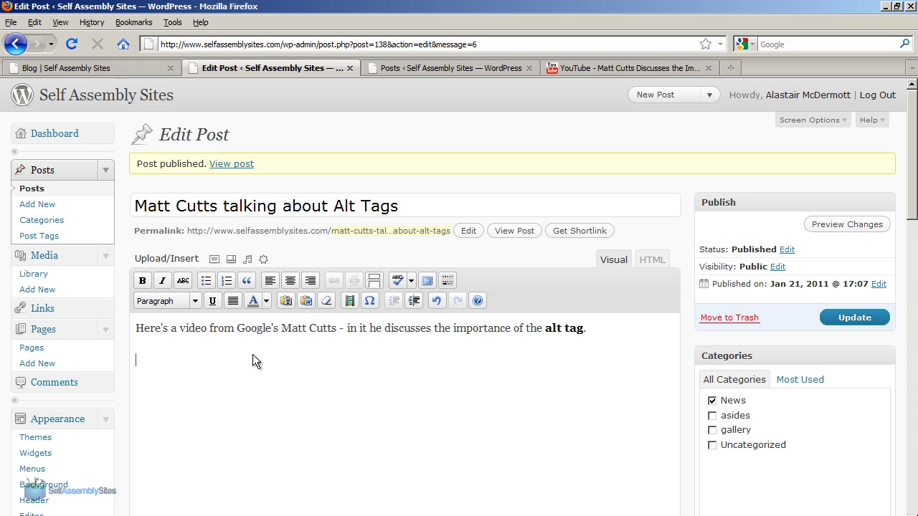
right_click(178, 358)
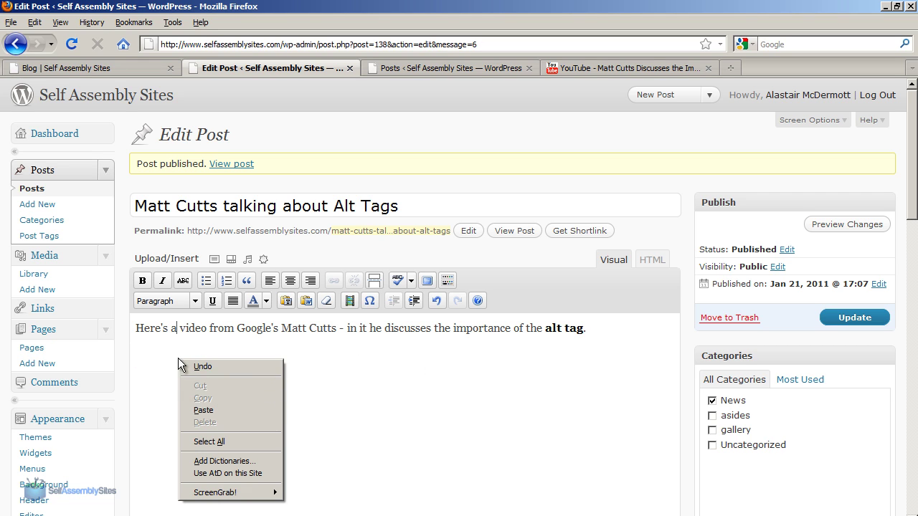
click(170, 362)
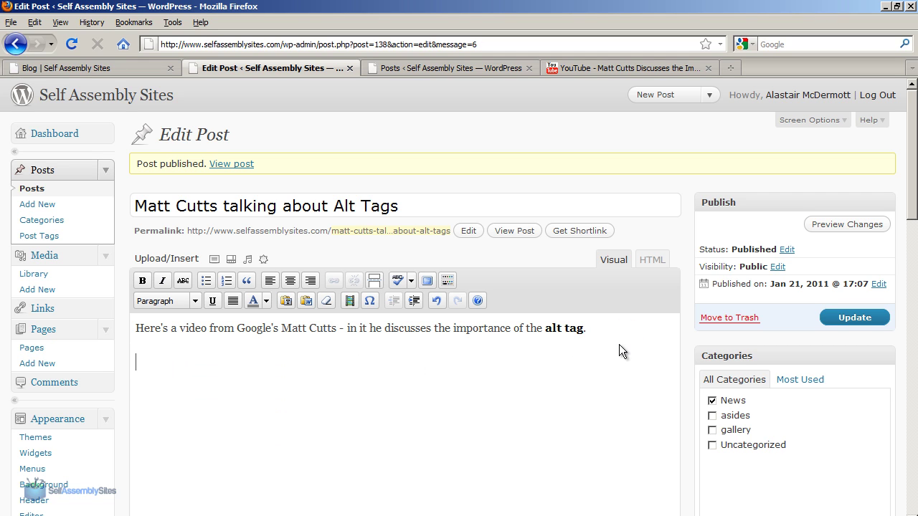
right_click(150, 393)
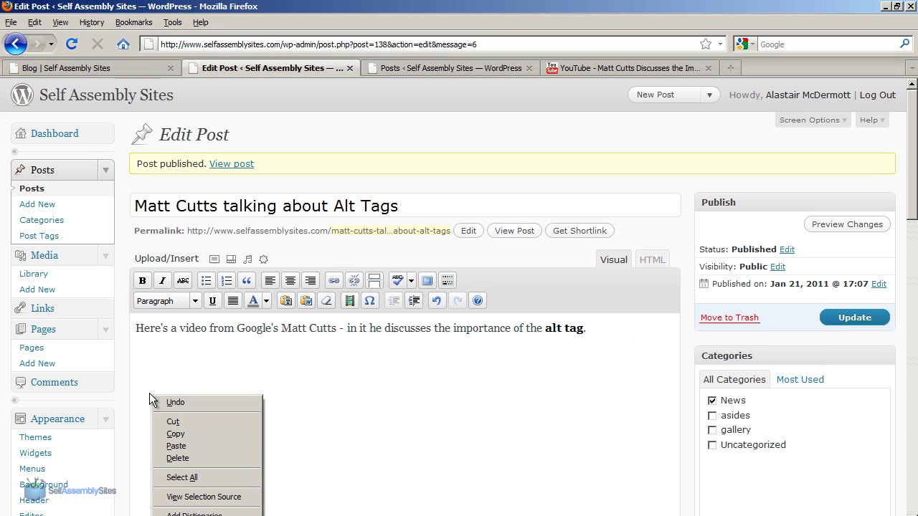
click(198, 442)
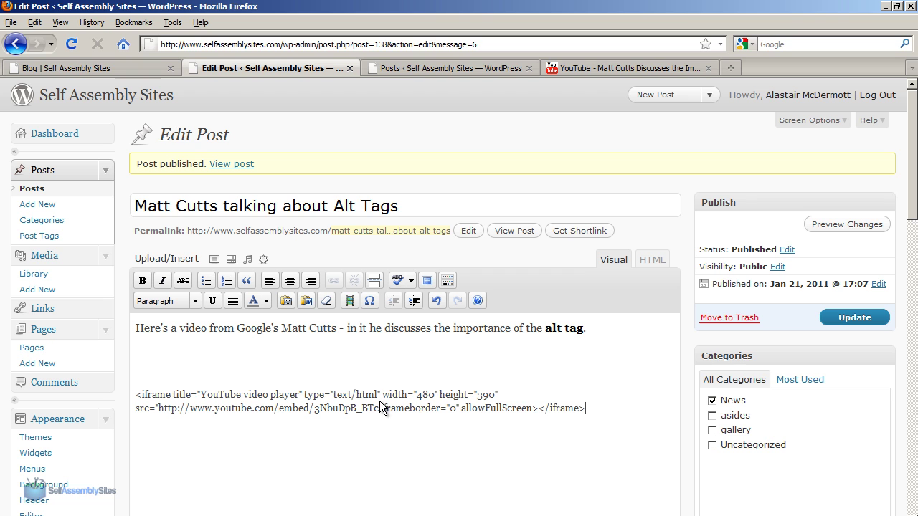
Update the post and check how the pasted embed code appears on the reloaded blog page.
click(852, 318)
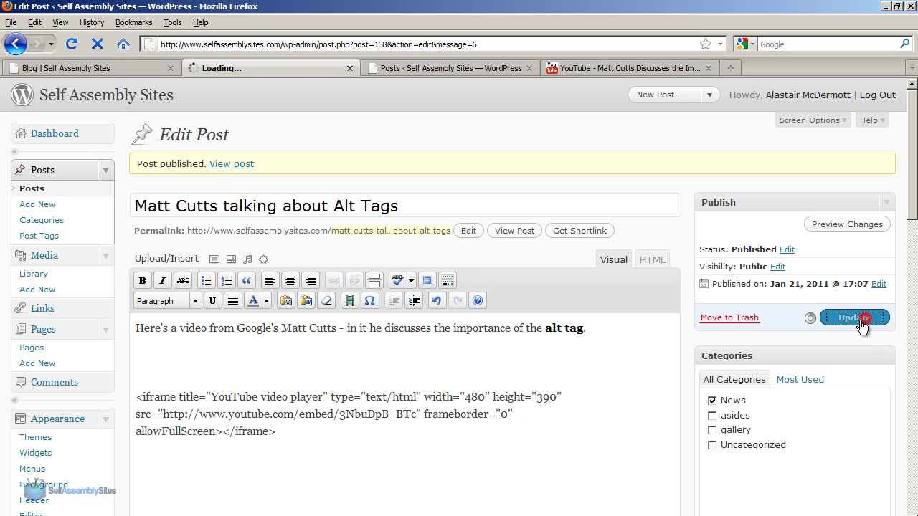
click(94, 72)
click(71, 44)
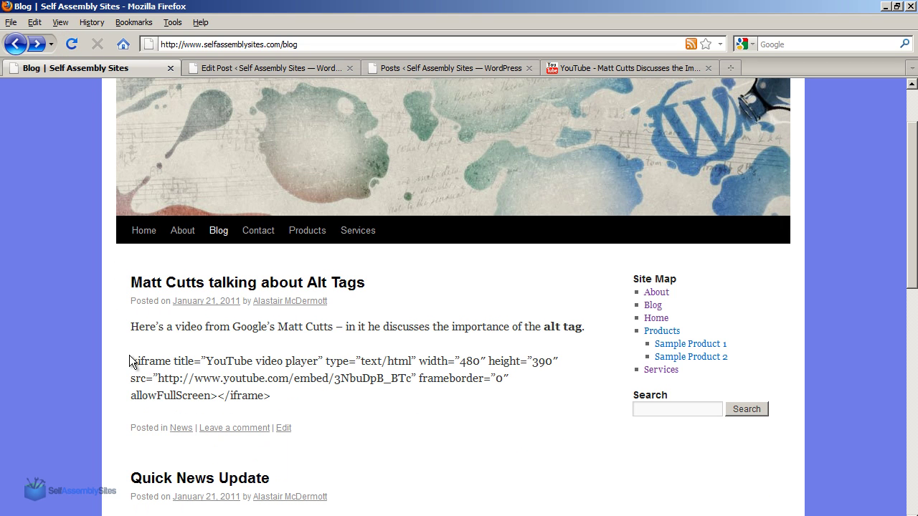
drag(130, 360, 271, 396)
click(286, 402)
Cut the whole iframe code from below the opening sentence in the post's visual editor.
click(264, 68)
drag(317, 394, 126, 360)
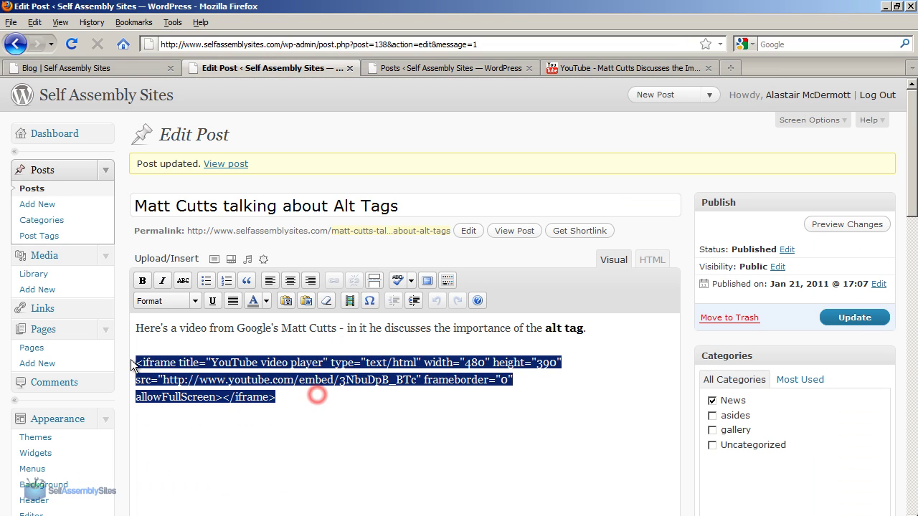
key(ctrl+x)
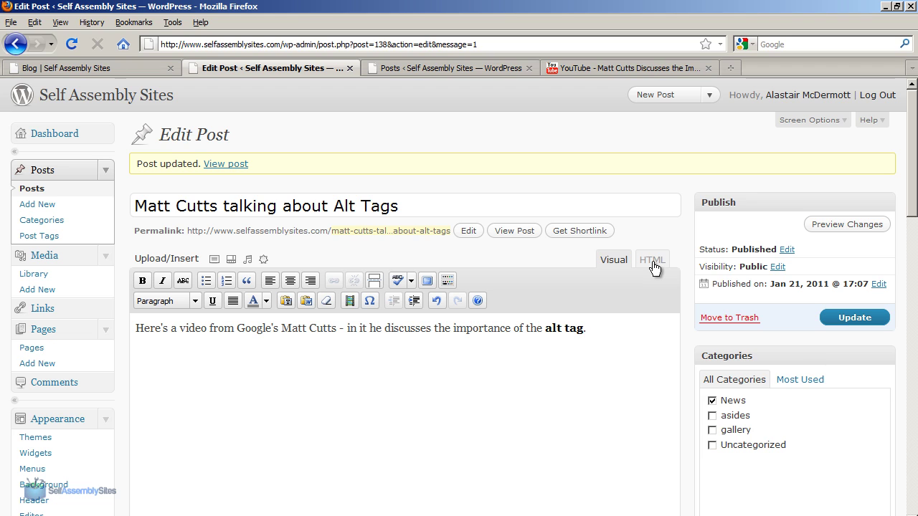
Switch the post editor to HTML mode and paste the YouTube iframe code two lines below the opening sentence.
click(653, 261)
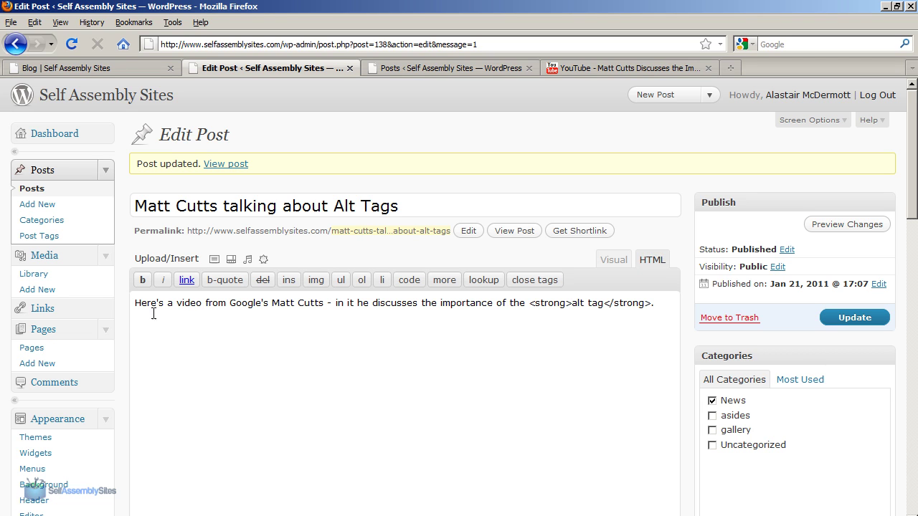
click(662, 308)
key(Return)
key(Return)
key(ctrl+v)
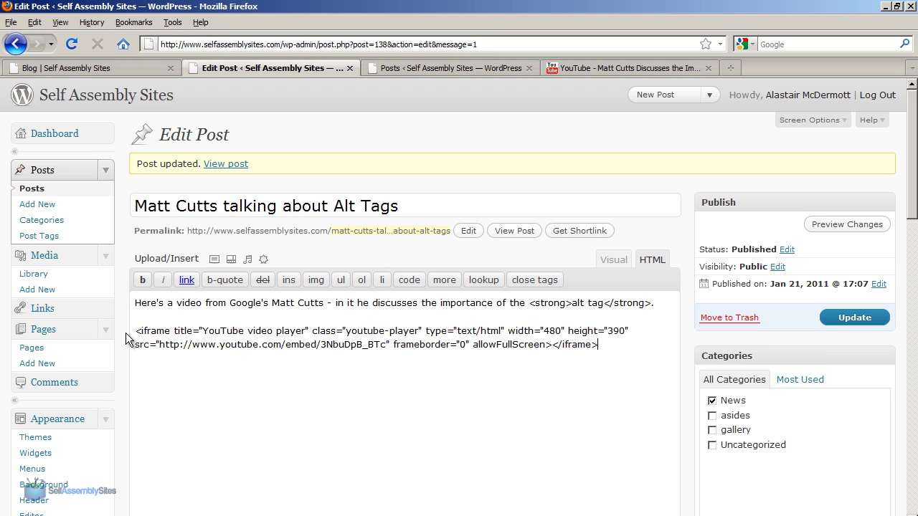
Update the post and reload the blog page to check the embedded YouTube video.
click(868, 322)
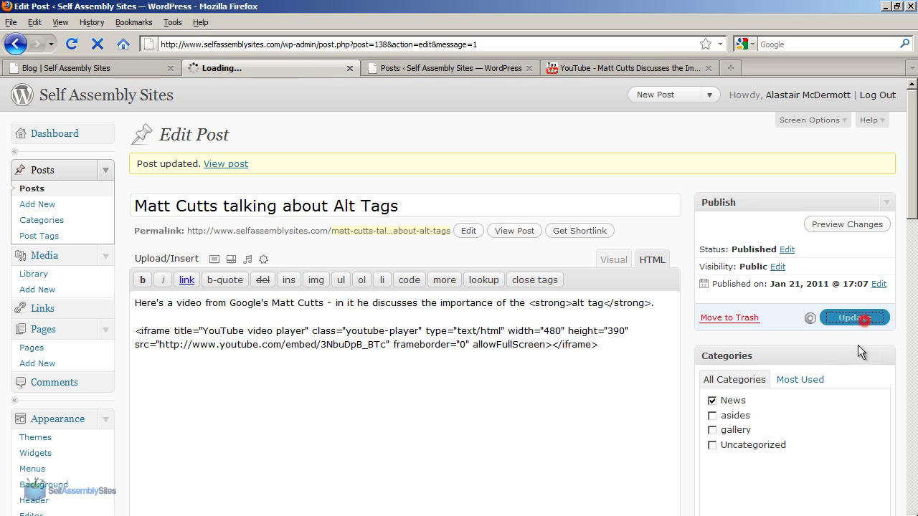
click(93, 68)
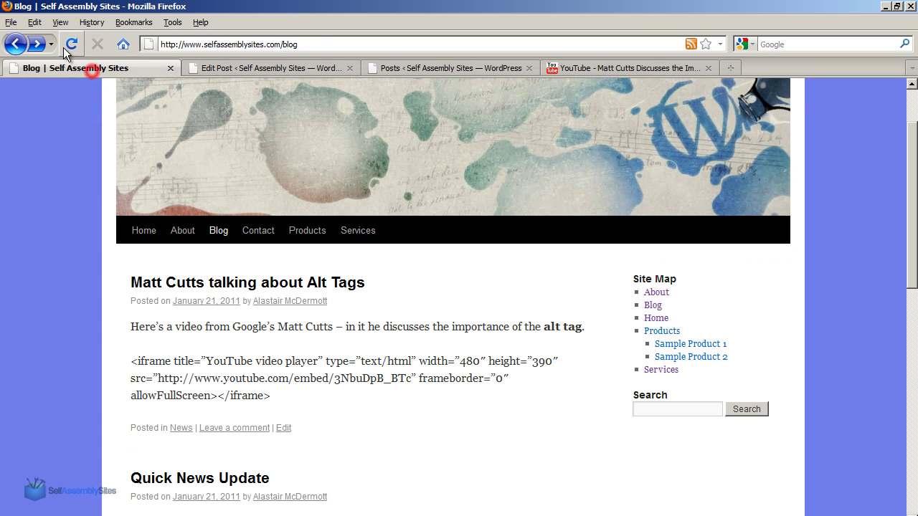
click(71, 44)
scroll(751, 347, down, 4)
scroll(753, 346, down, 2)
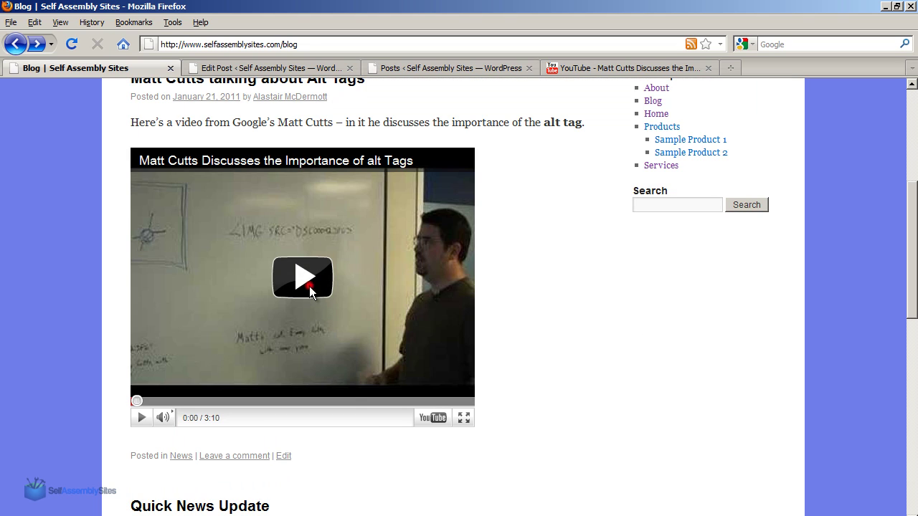
Play the embedded Matt Cutts video on the blog page for a few seconds and pause it.
click(374, 355)
mouse_move(162, 423)
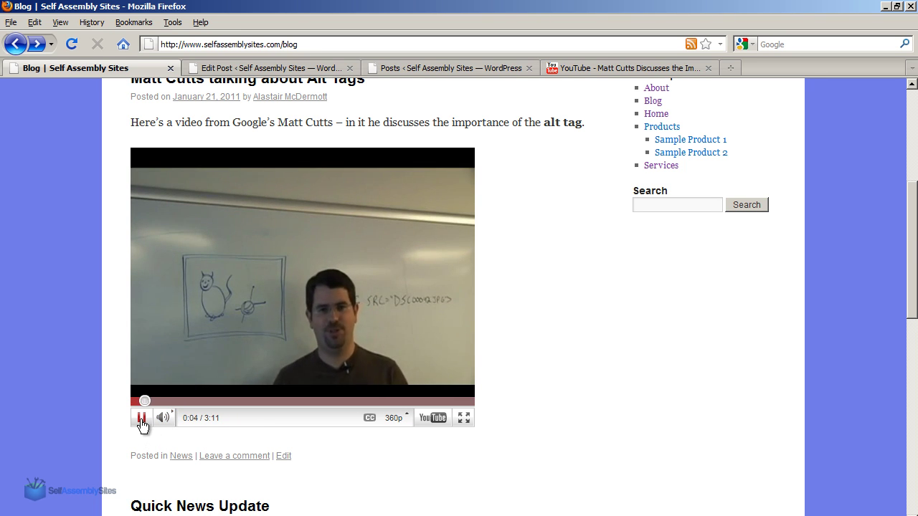
click(141, 424)
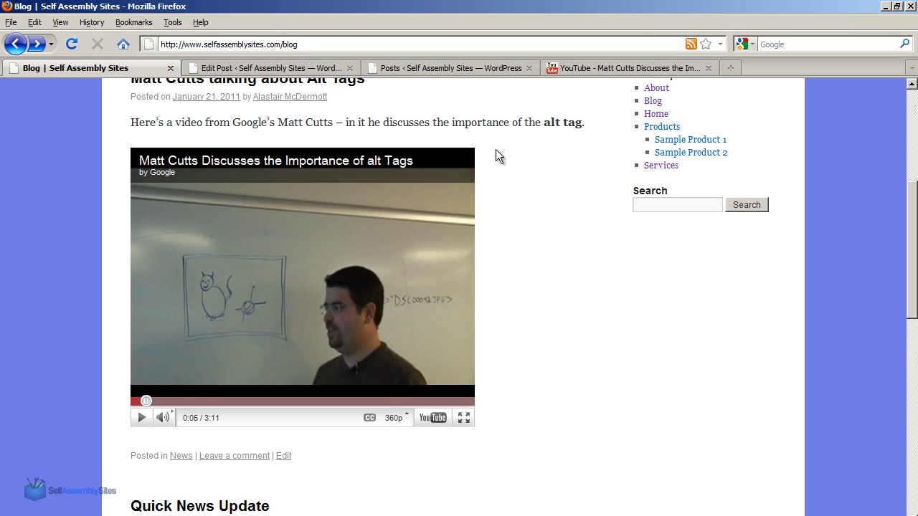
scroll(481, 246, up, 2)
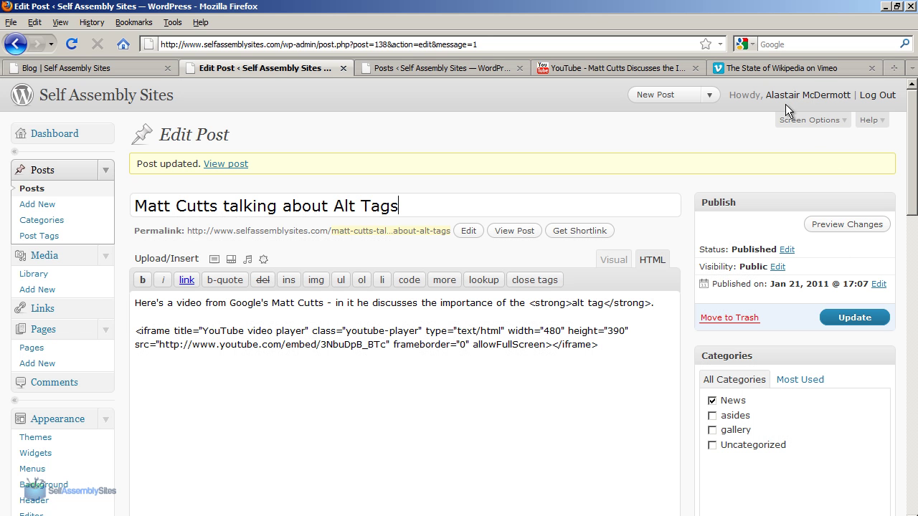
Copy the full embed code of the Vimeo video "The State of Wikipedia" and close its embed window.
click(792, 68)
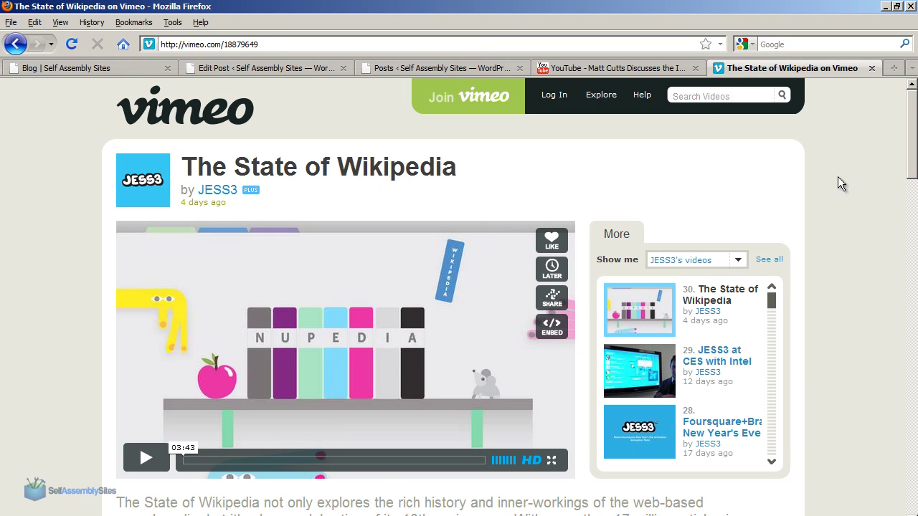
drag(912, 147, 912, 158)
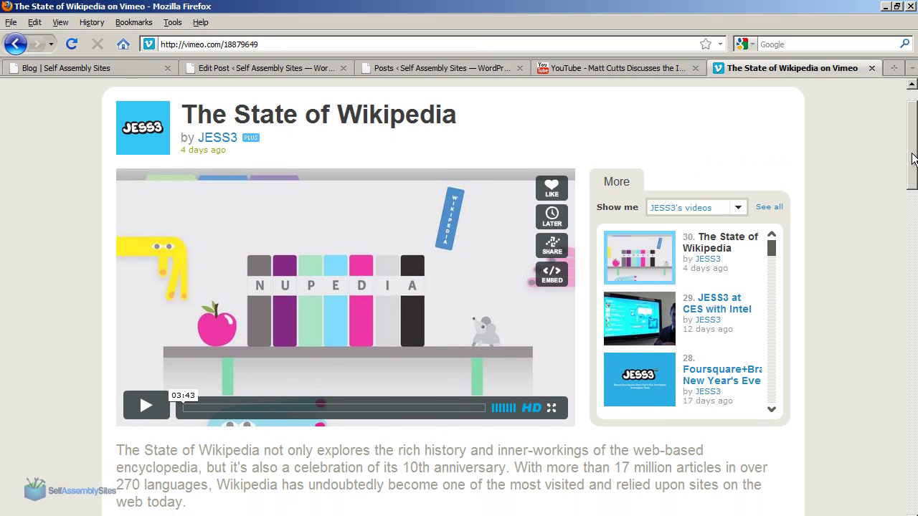
click(551, 284)
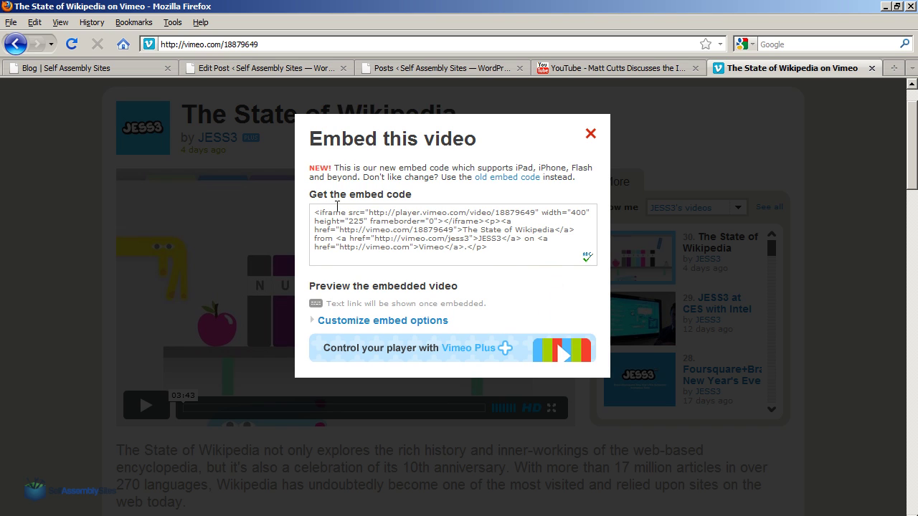
click(502, 253)
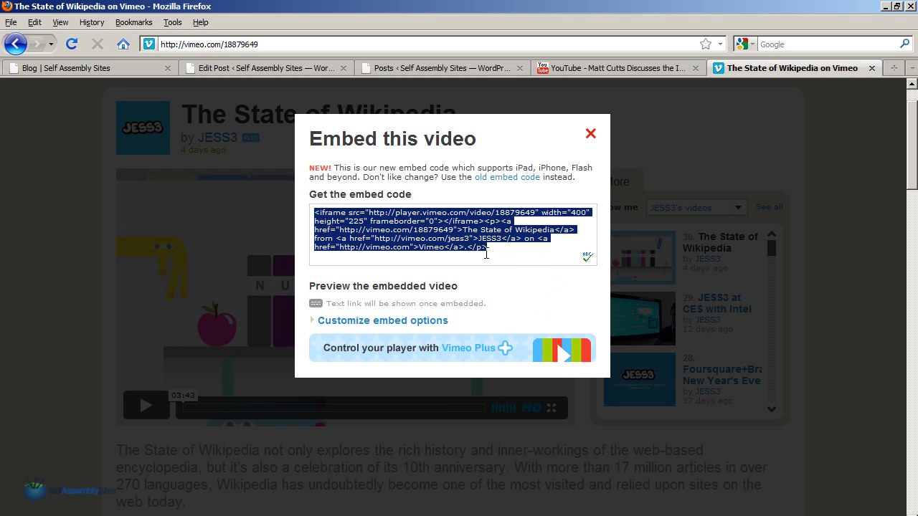
right_click(427, 234)
click(468, 273)
click(591, 133)
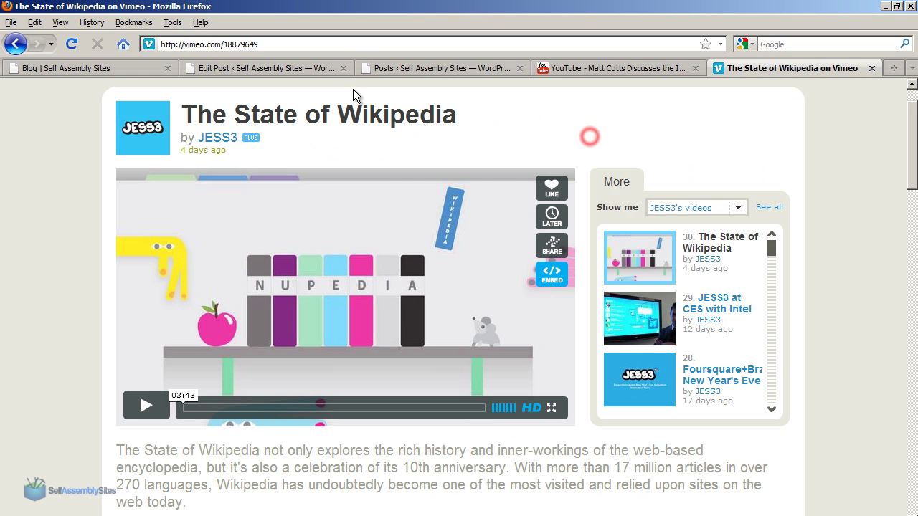
Replace the YouTube iframe code in the post's HTML with the copied Vimeo embed code.
click(305, 69)
drag(617, 349, 93, 332)
key(ctrl+v)
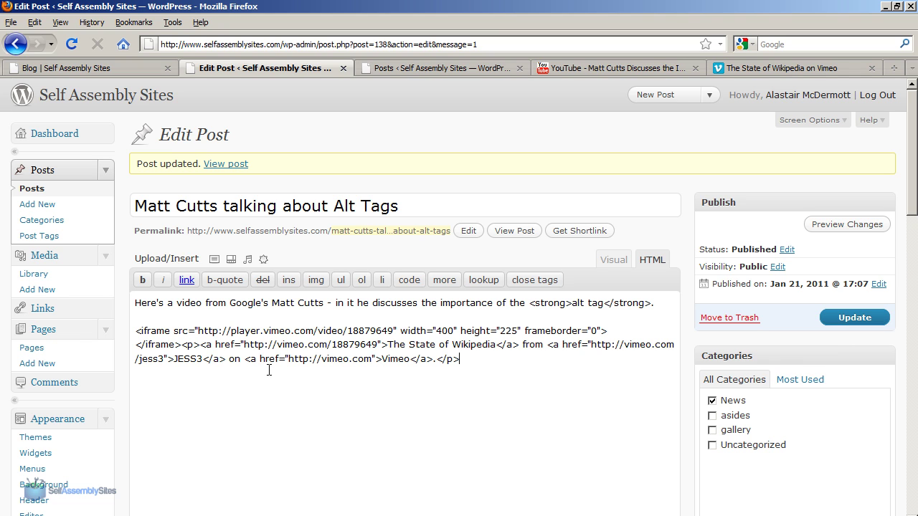
Update the post and reload the blog page to check the embedded Vimeo video.
click(851, 318)
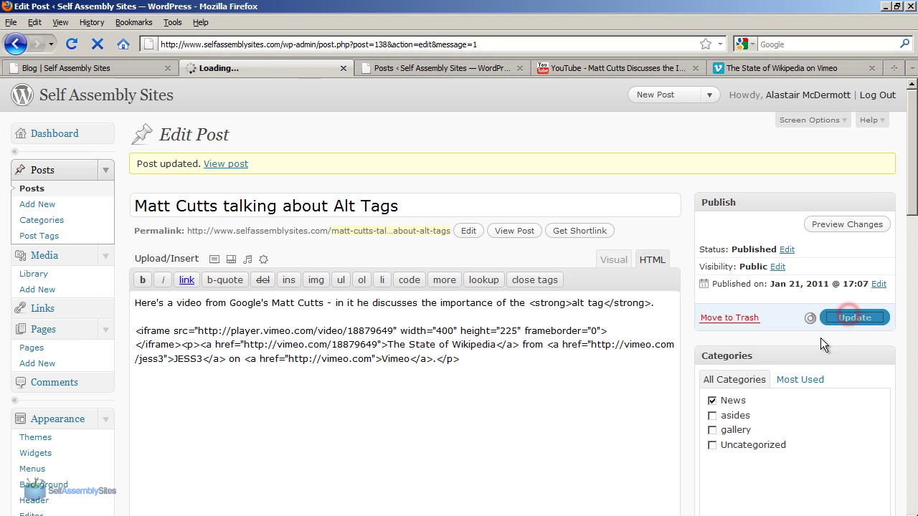
click(106, 68)
click(69, 45)
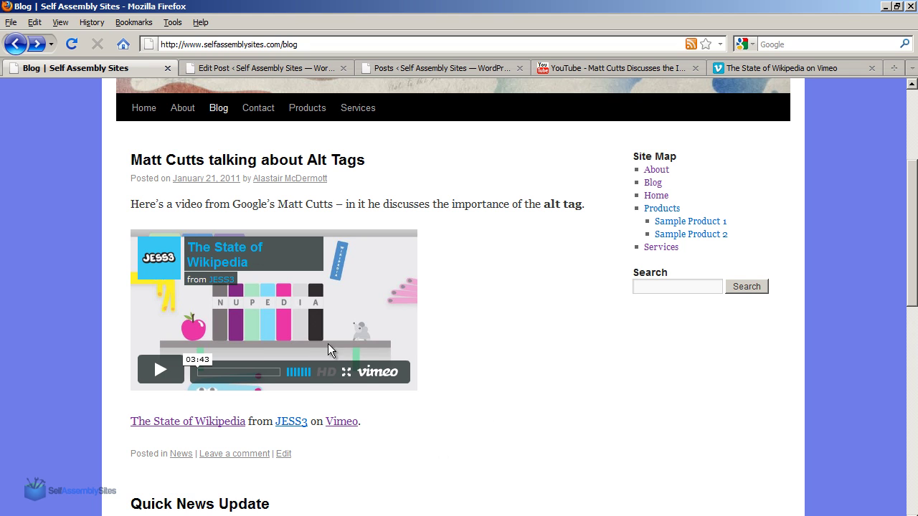
scroll(641, 396, down, 3)
scroll(641, 396, up, 5)
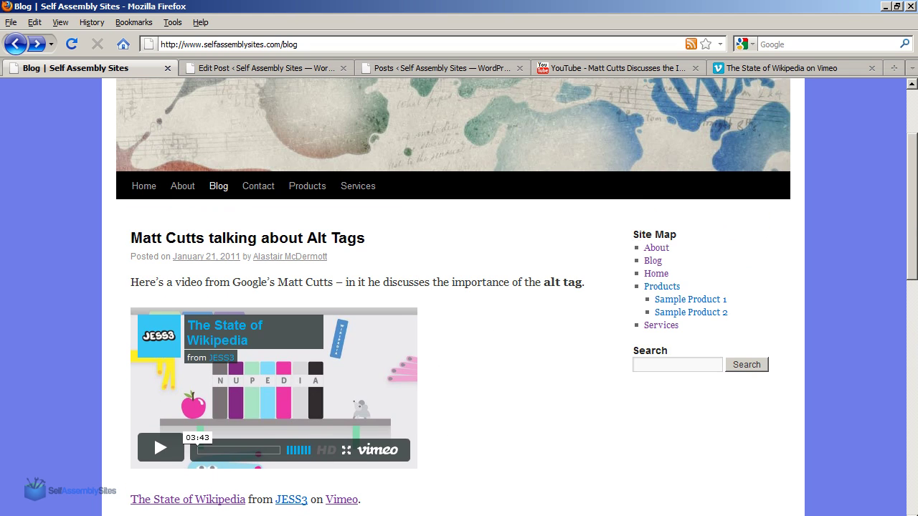